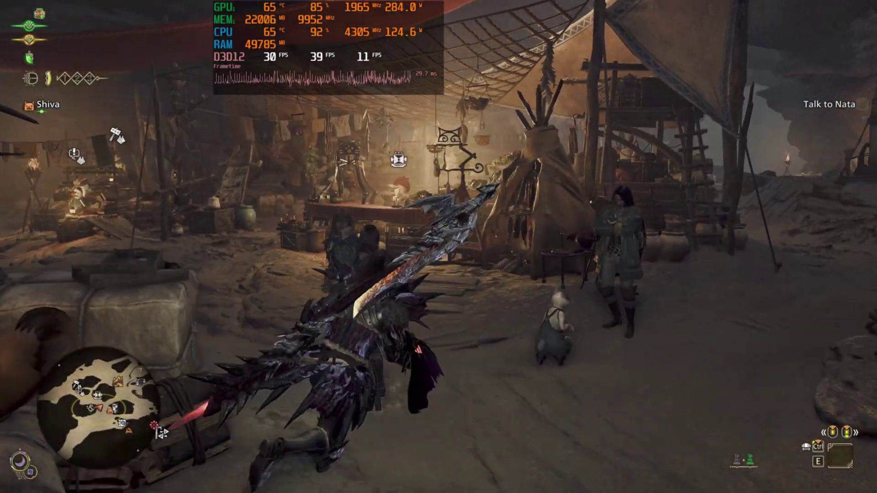
- Run the hunter through camp past the market stalls toward the Quetzacoatl tent
key(s)
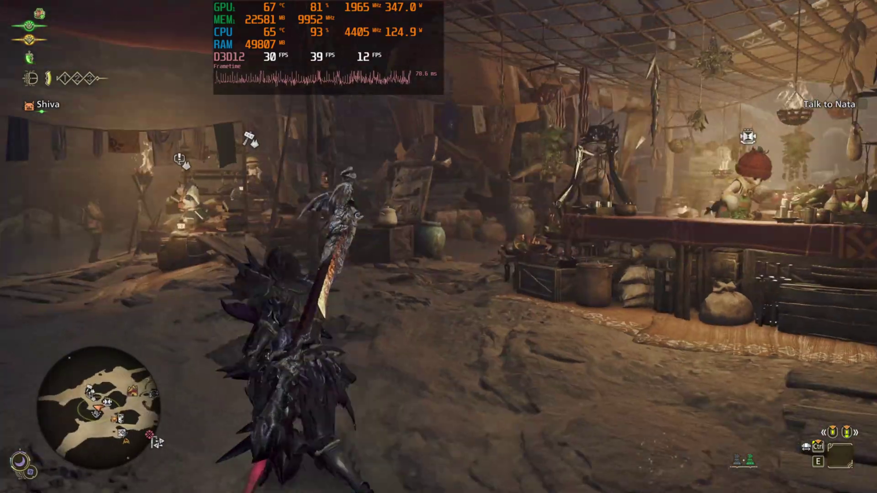
key(w)
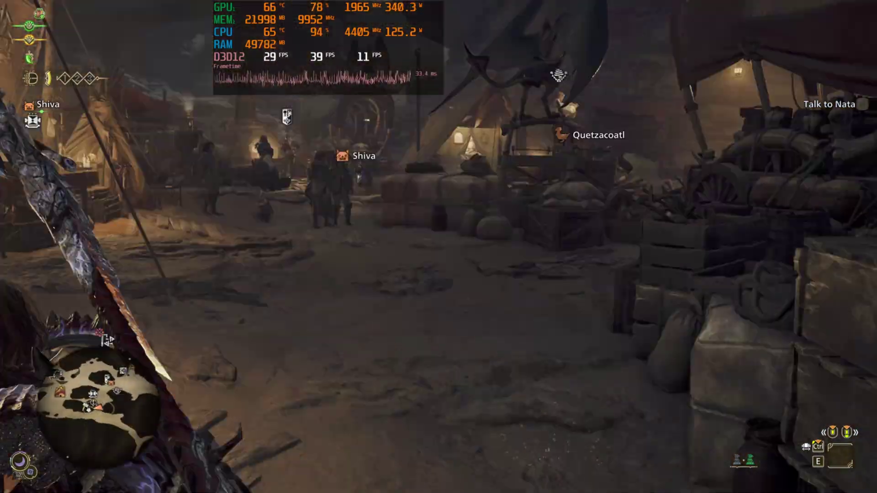
key(w)
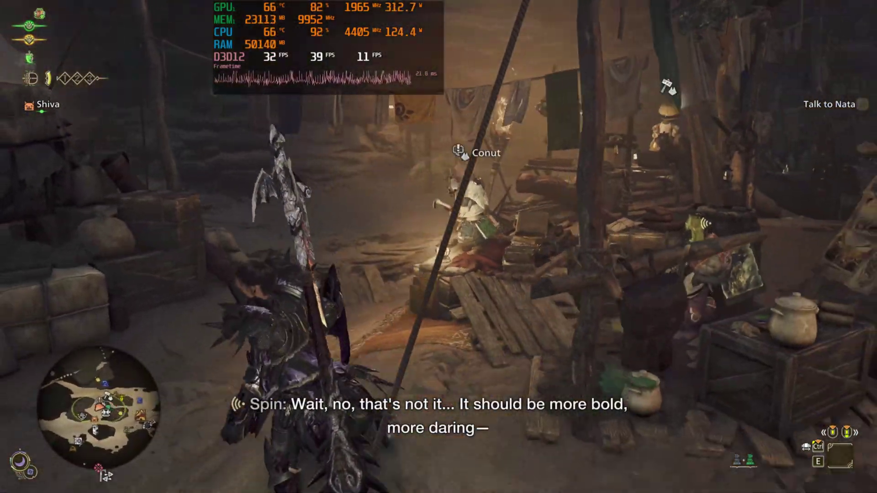
key(w)
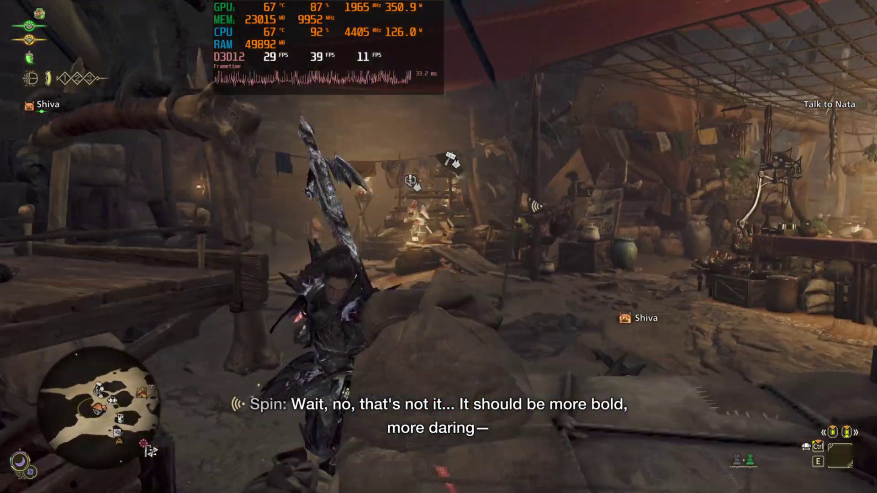
key(w)
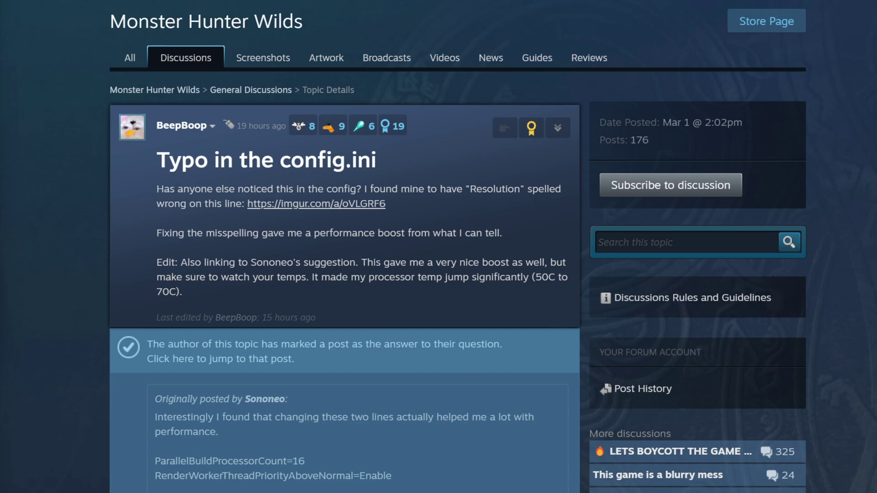
drag(156, 160, 414, 201)
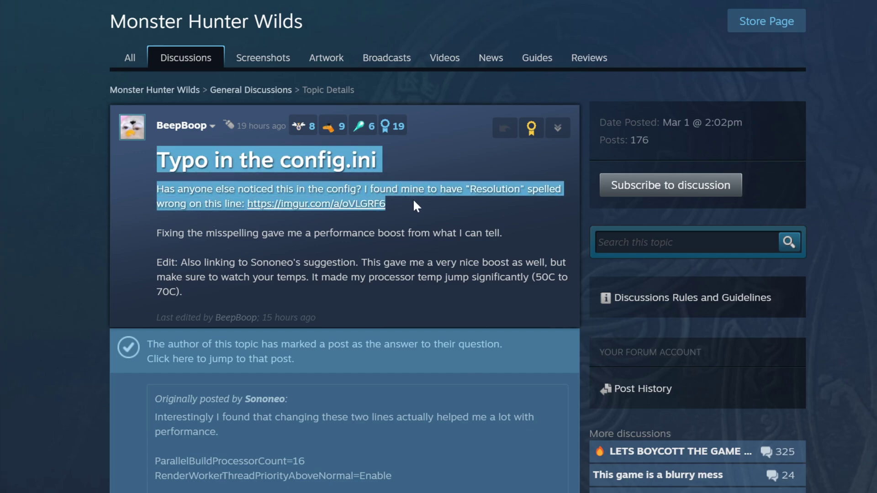
click(466, 197)
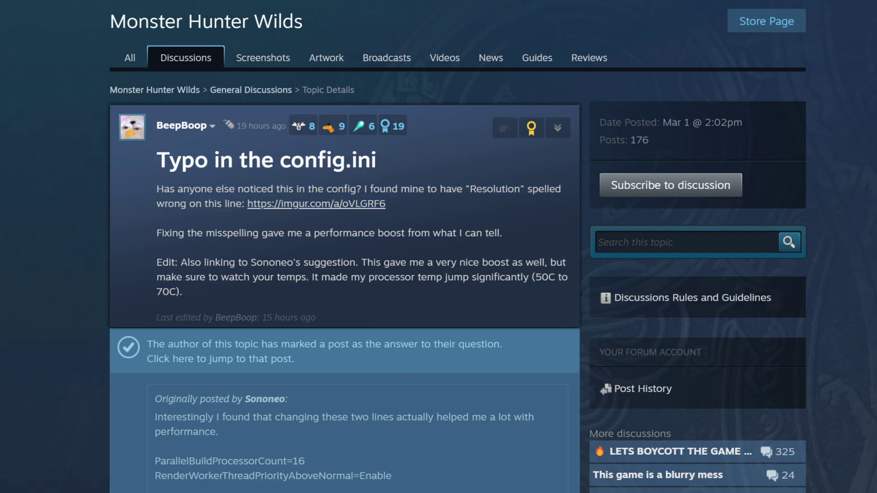
drag(466, 188, 525, 188)
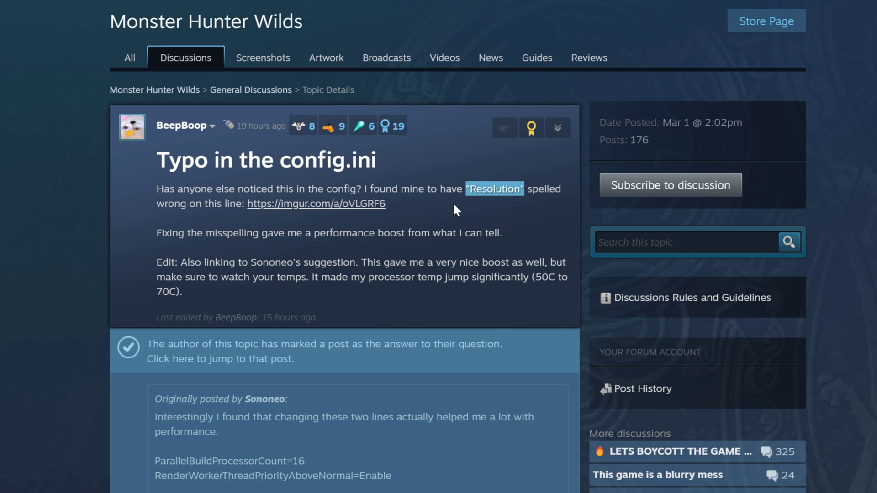
click(431, 207)
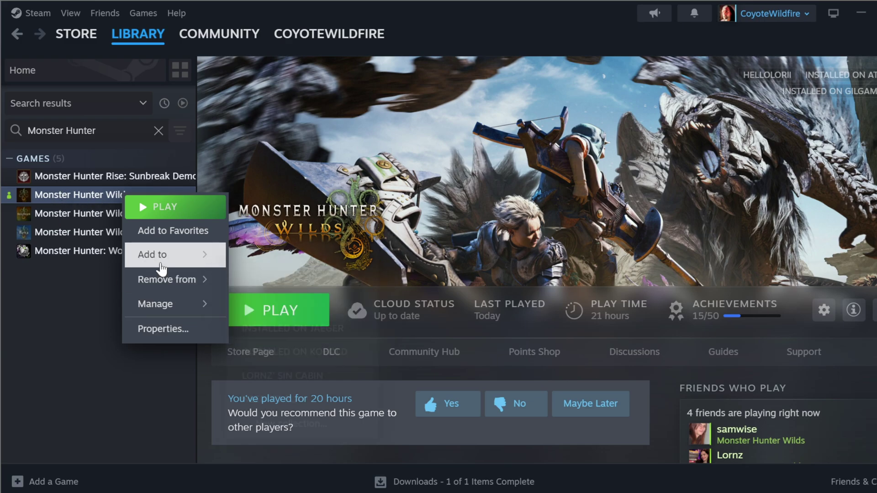
- Show Monster Hunter Wilds' Installed Files properties, a 60.77 GB install on Data (D:)
click(147, 330)
click(218, 178)
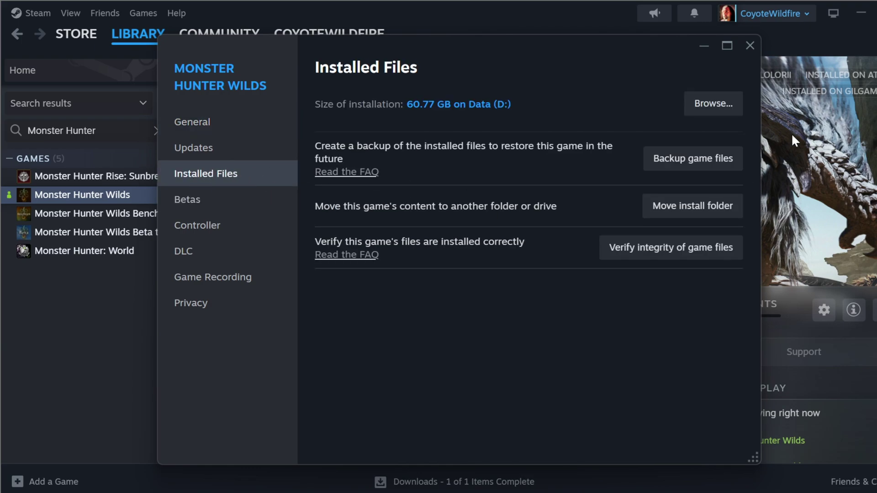
- Browse to the MonsterHunterWilds install folder and open config.ini in Notepad
click(698, 109)
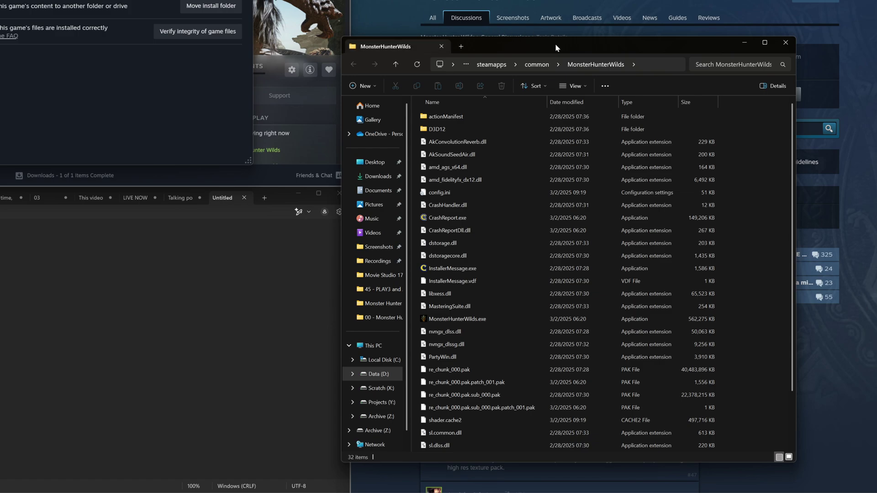
drag(558, 43, 307, 10)
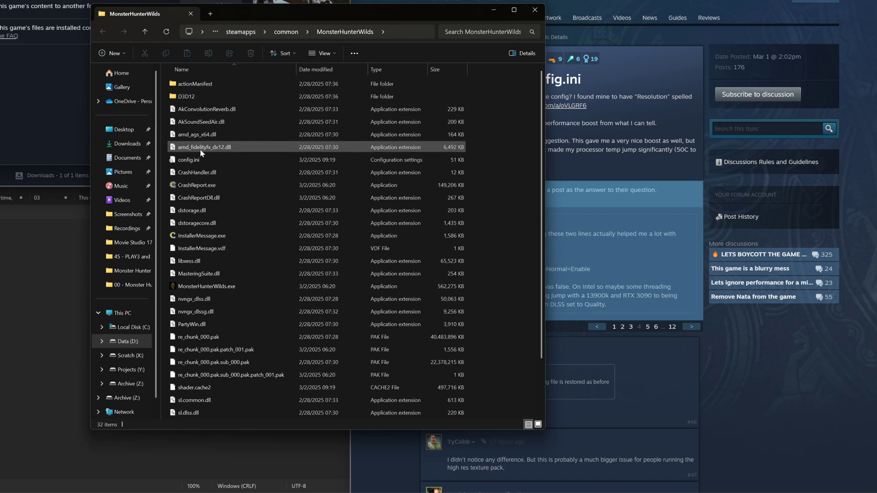
click(190, 160)
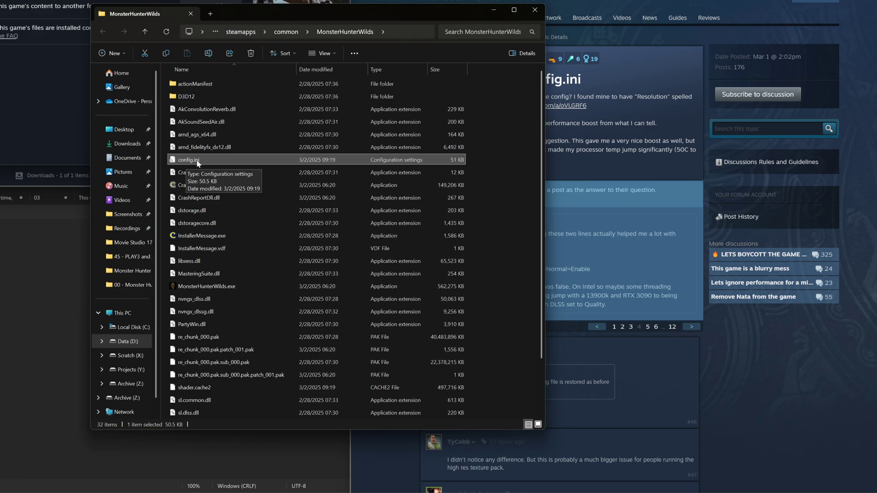
double_click(197, 161)
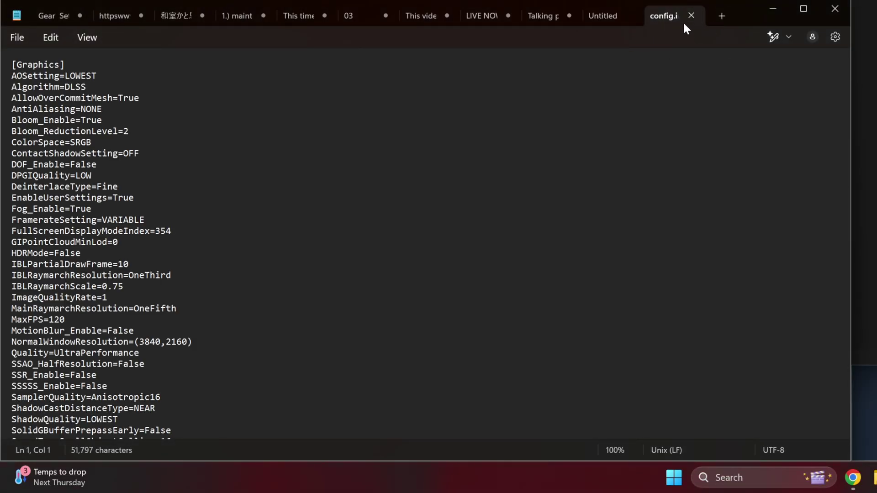
- Search config.ini for 'resolution' and step through matches to the [RenderConfig] resolution settings
click(91, 142)
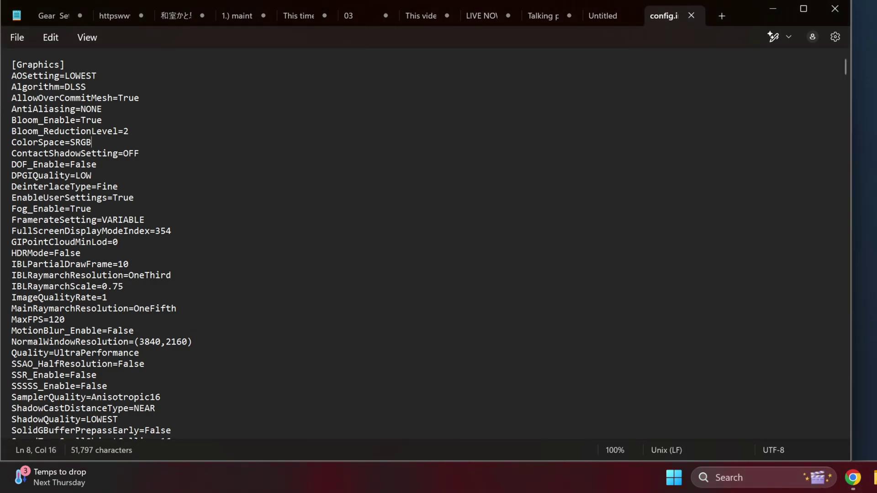
key(ctrl+f)
text(res)
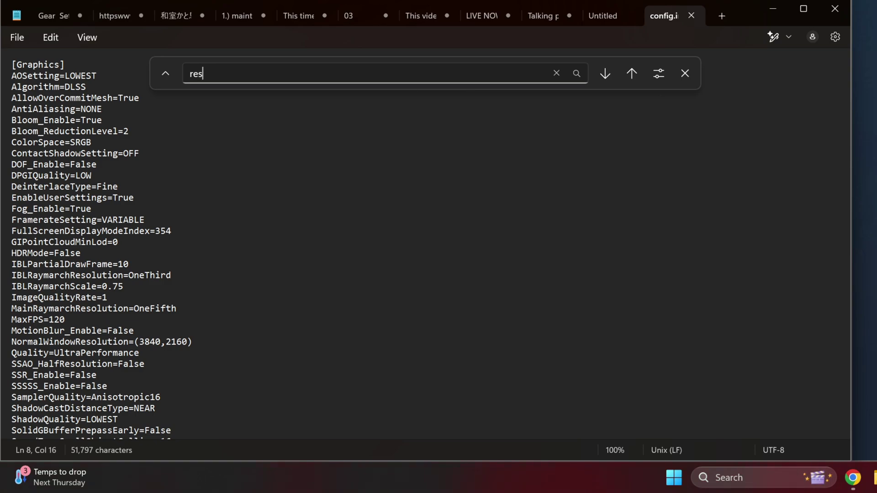
text(olution)
key(Return)
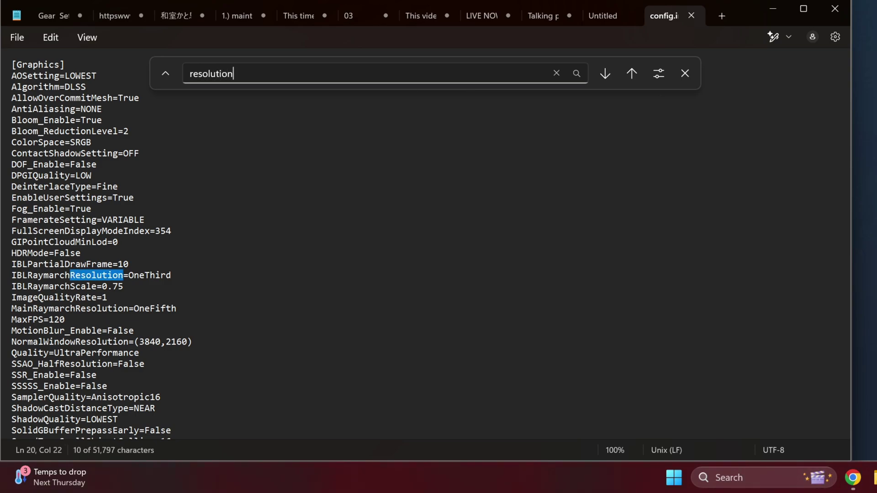
key(Return)
key(Return)
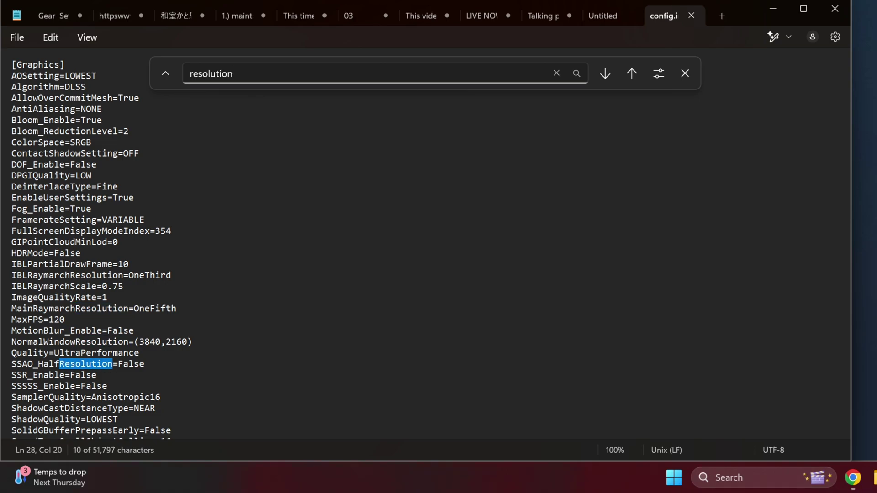
key(Return)
key(Return)
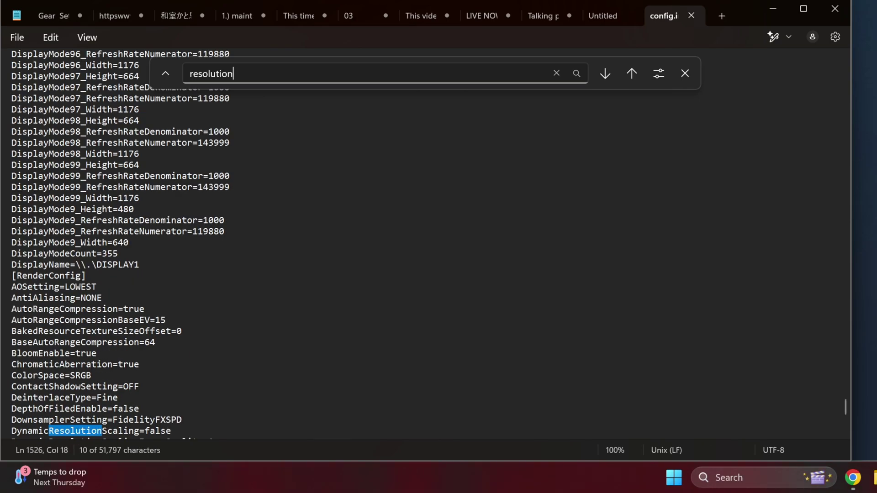
key(Return)
key(Return)
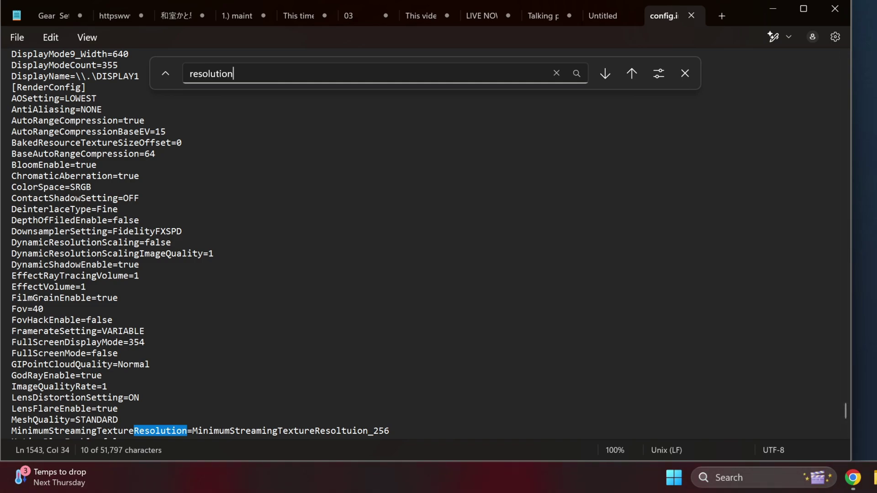
- Correct the misspelled 'Resoltuion' to 'Resolution' in the MinimumStreamingTextureResolution line
click(172, 431)
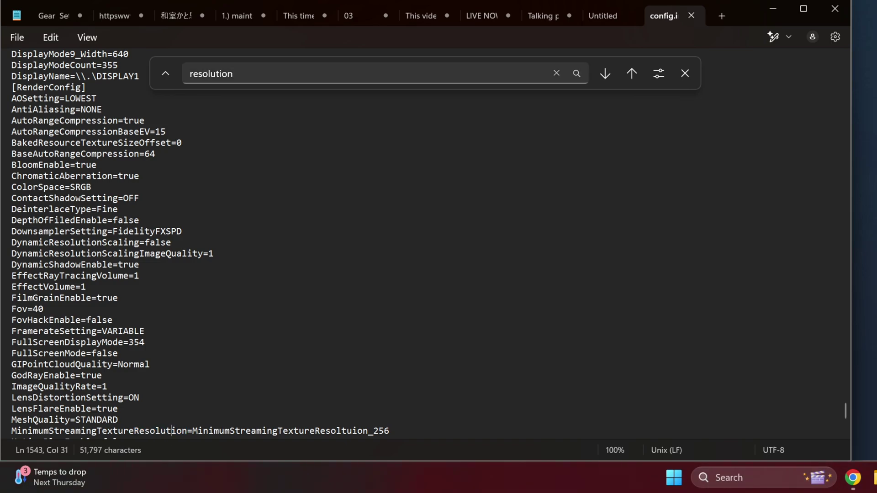
drag(192, 431, 368, 409)
key(Right)
key(Left)
key(Left)
key(Left)
key(Left)
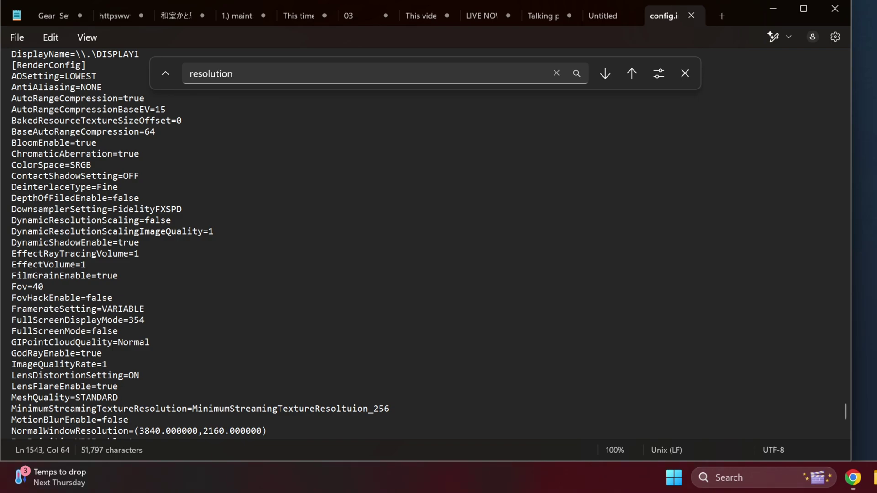
key(BackSpace)
key(Right)
text(t)
drag(315, 409, 363, 408)
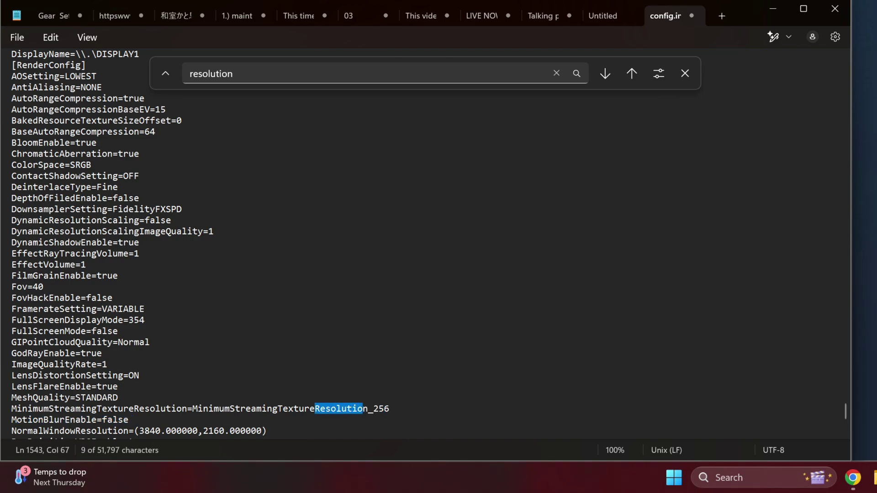
click(368, 409)
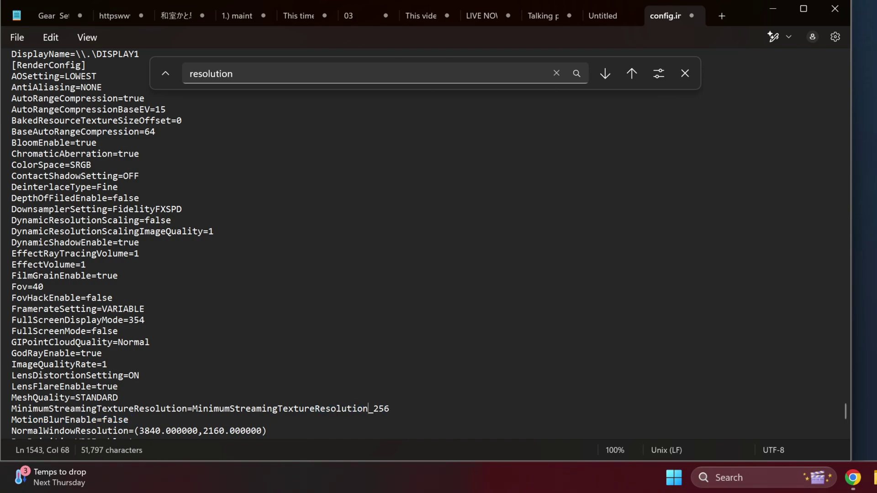
- Save config.ini from the File menu and close the Find bar
click(144, 308)
click(17, 37)
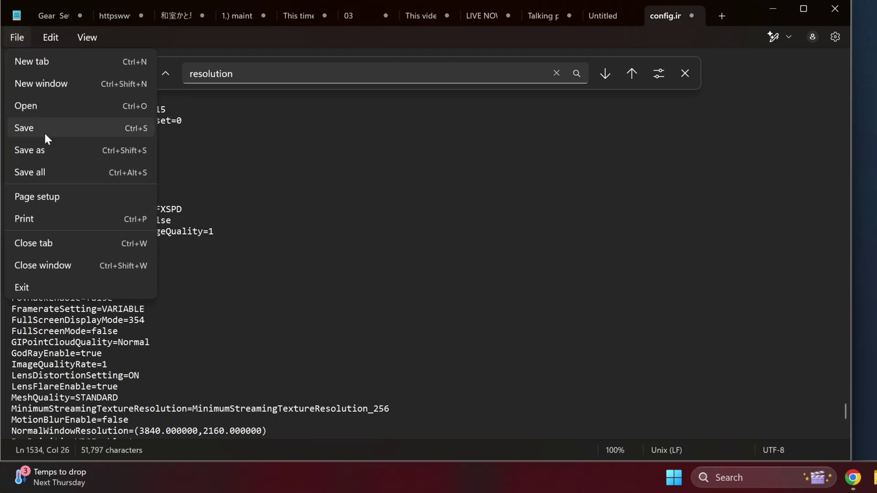
click(60, 134)
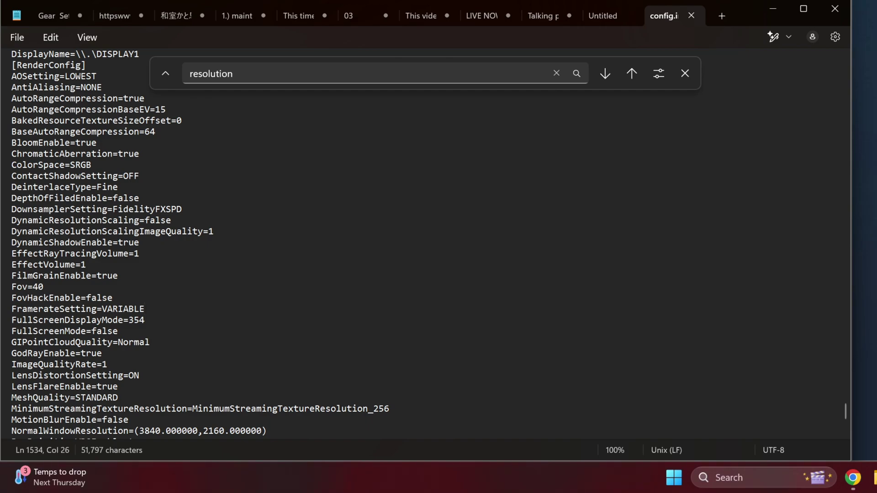
click(686, 73)
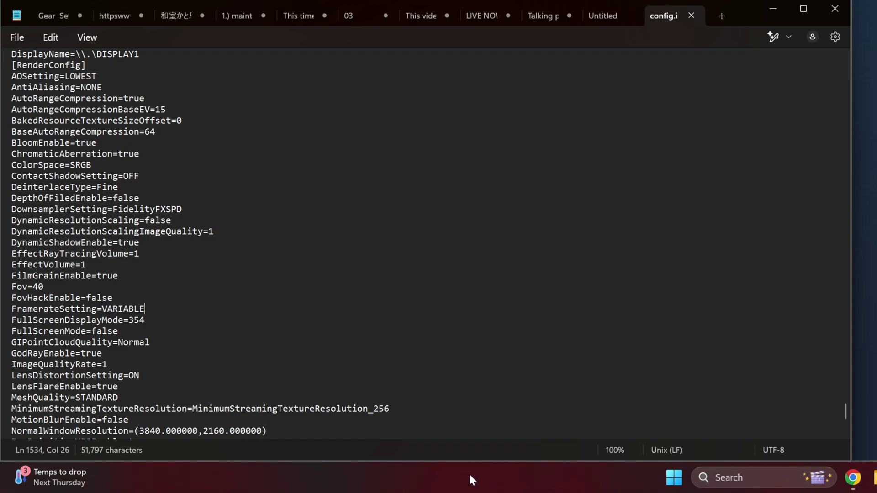
- Launch Task Manager from the taskbar to check the CPU's 8 cores and 16 logical processors
right_click(442, 475)
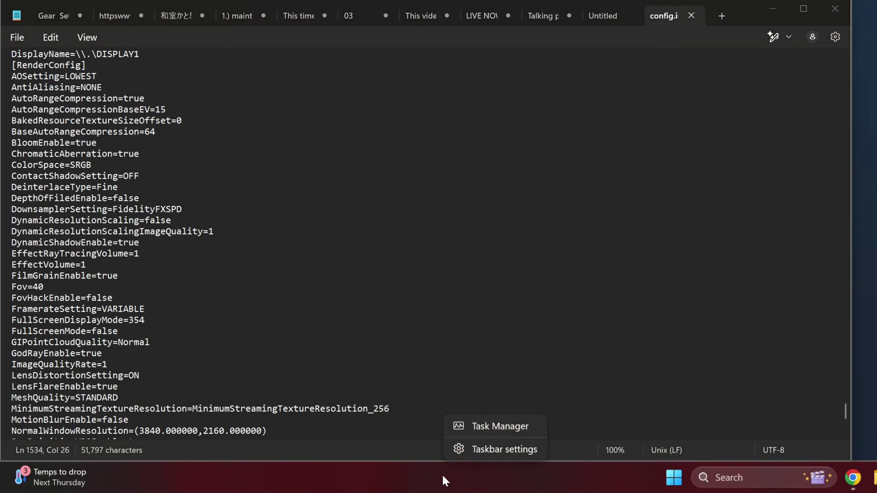
click(501, 430)
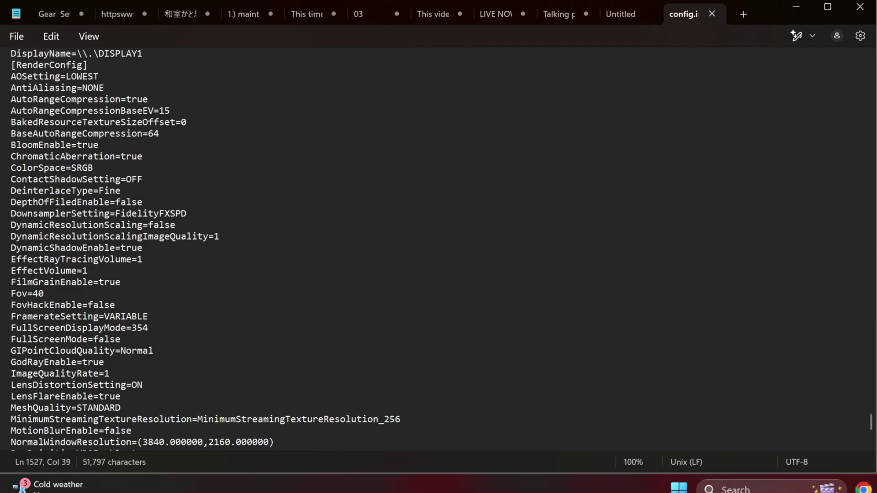
- Find 'parallel' in config.ini and select the ParallelBuildProcessorCount=8 setting on line 80
key(ctrl+f)
text(par)
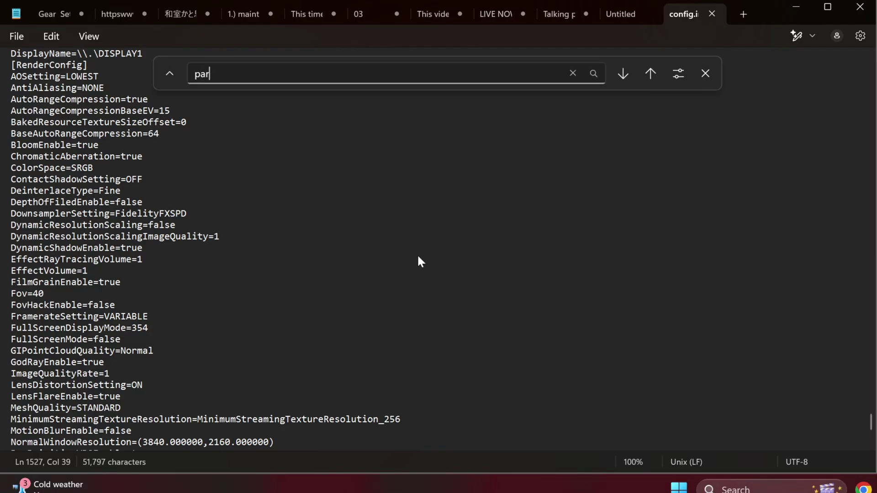
text(allel)
key(Return)
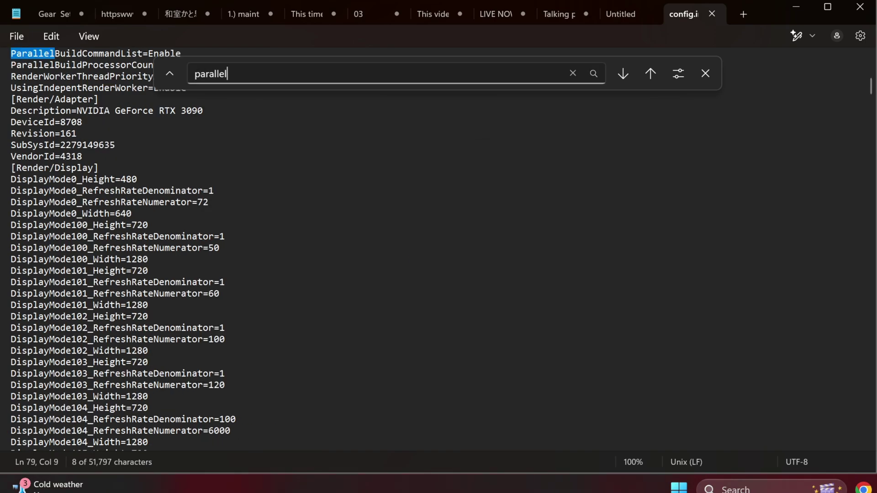
key(Return)
click(708, 79)
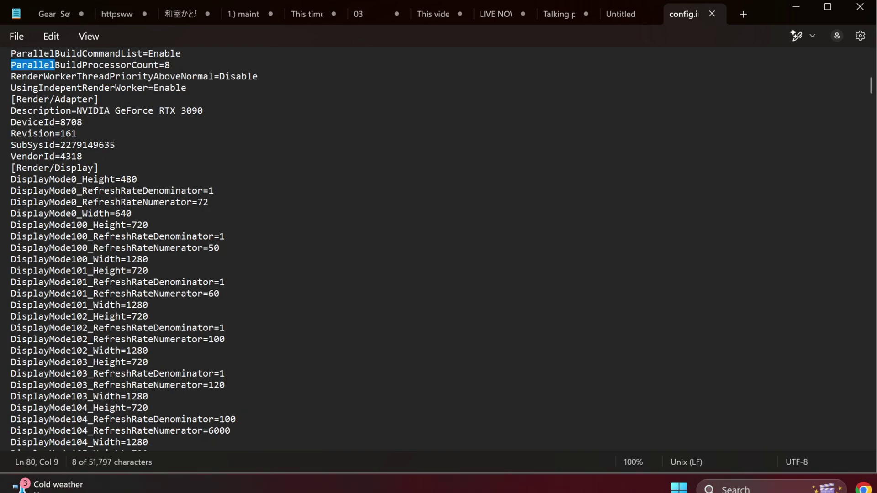
click(44, 65)
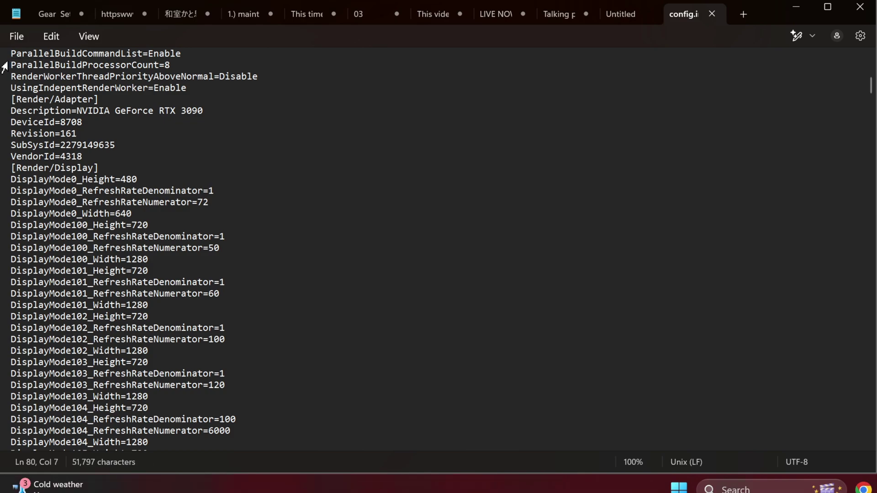
key(Home)
key(shift+Right)
key(shift+Right)
key(shift+Right)
key(shift+Right)
key(shift+Right)
key(shift+Right)
key(shift+Right)
key(shift+Right)
key(shift+Right)
key(shift+Right)
key(shift+Right)
key(shift+Right)
key(shift+Right)
key(shift+Right)
key(shift+Right)
key(shift+Right)
key(shift+Right)
key(shift+Right)
key(shift+Right)
key(shift+Right)
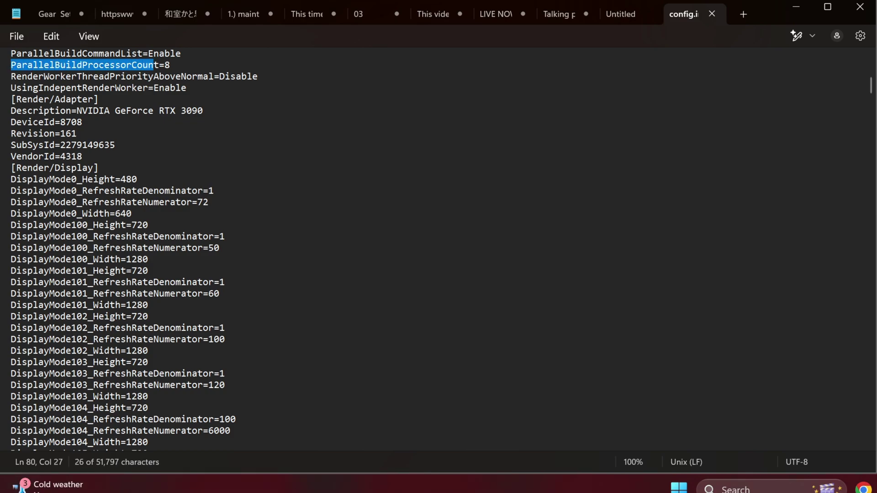
key(shift+Right)
key(shift+Right)
- Change ParallelBuildProcessorCount from 8 to 16 and save config.ini
key(Right)
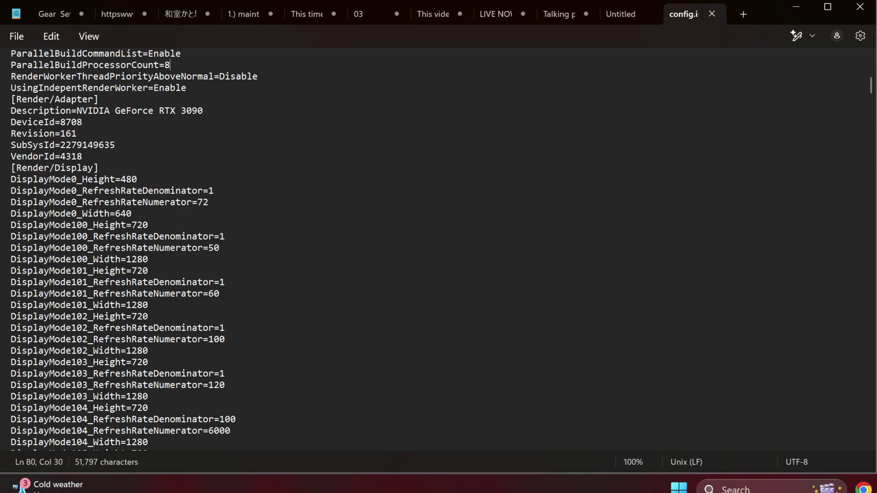
key(BackSpace)
text(16)
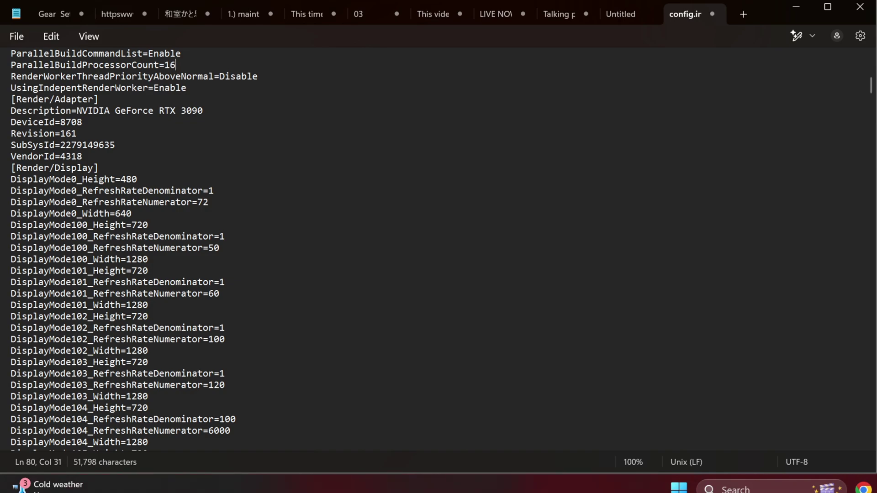
key(ctrl+s)
- Change RenderWorkerThreadPriorityAboveNormal from Disable to Enable and save config.ini
key(Down)
key(Home)
key(shift+Right)
key(shift+Right)
key(shift+Right)
key(shift+Right)
key(shift+Right)
key(shift+Right)
key(shift+Right)
key(shift+Right)
key(shift+Right)
key(shift+Right)
key(shift+Right)
key(shift+Right)
key(shift+Right)
key(shift+Right)
key(shift+Right)
key(shift+Right)
key(shift+Right)
key(shift+Right)
key(shift+Right)
key(shift+Right)
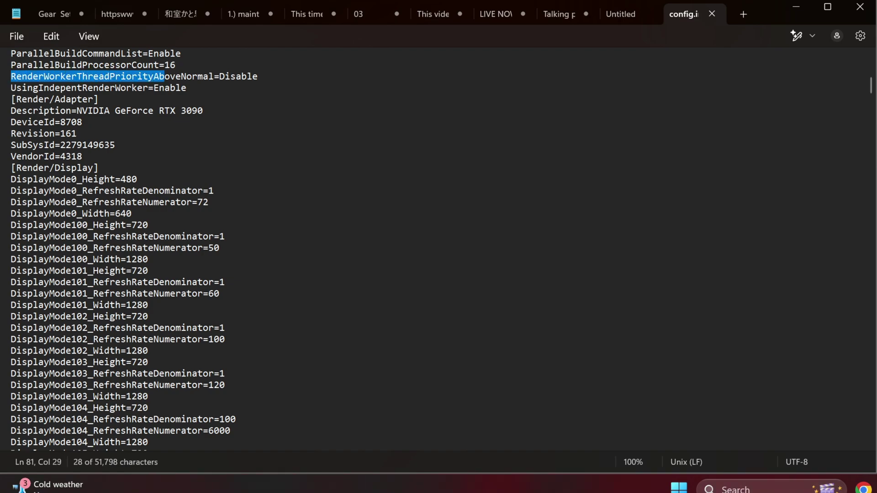
key(shift+Right)
key(shift+Right)
key(shift+Right)
key(shift+Right)
key(shift+Right)
key(shift+Right)
key(shift+Right)
key(shift+Right)
key(shift+Right)
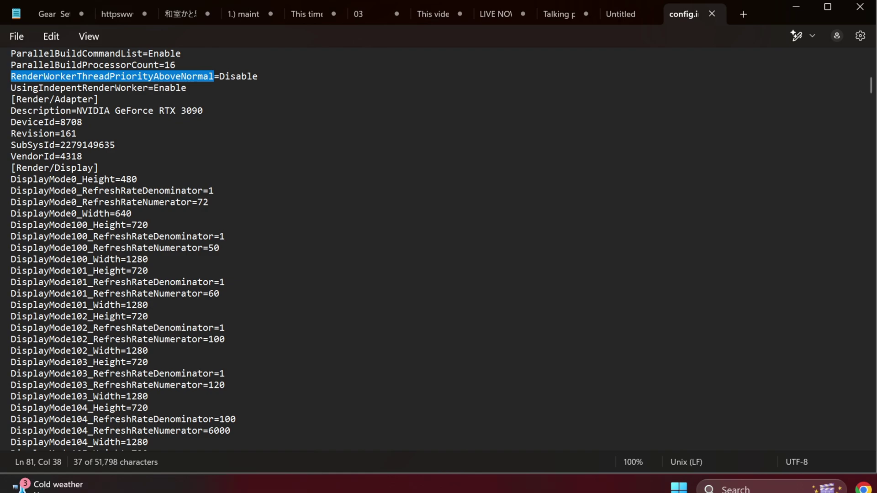
click(225, 77)
drag(225, 76, 259, 76)
click(225, 76)
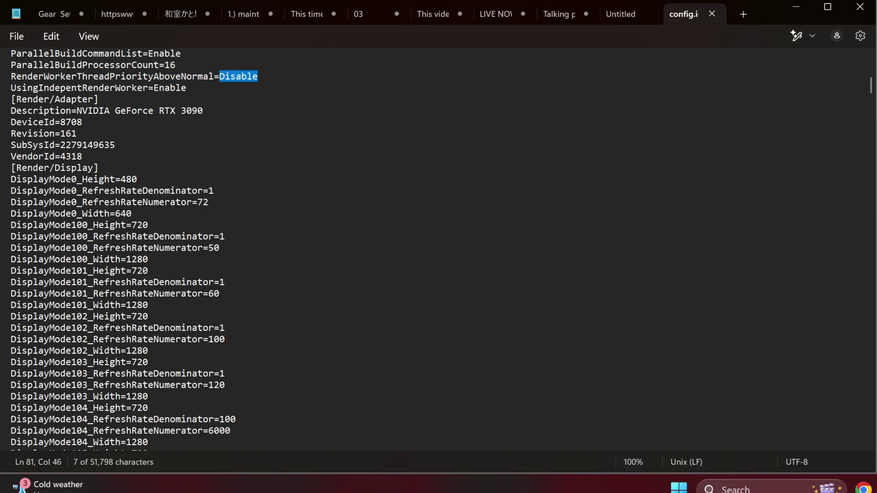
text(Enable)
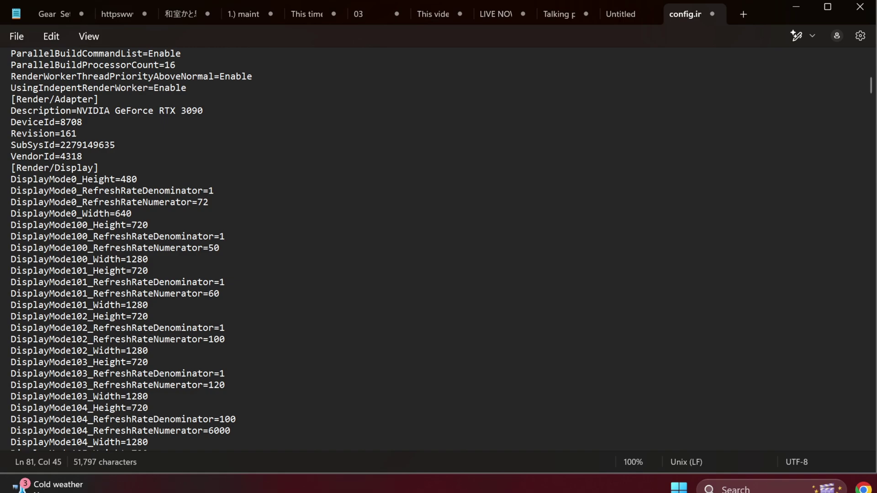
key(ctrl+s)
- Leave Notepad and switch to the File Explorer window showing the MonsterHunterWilds folder
click(17, 36)
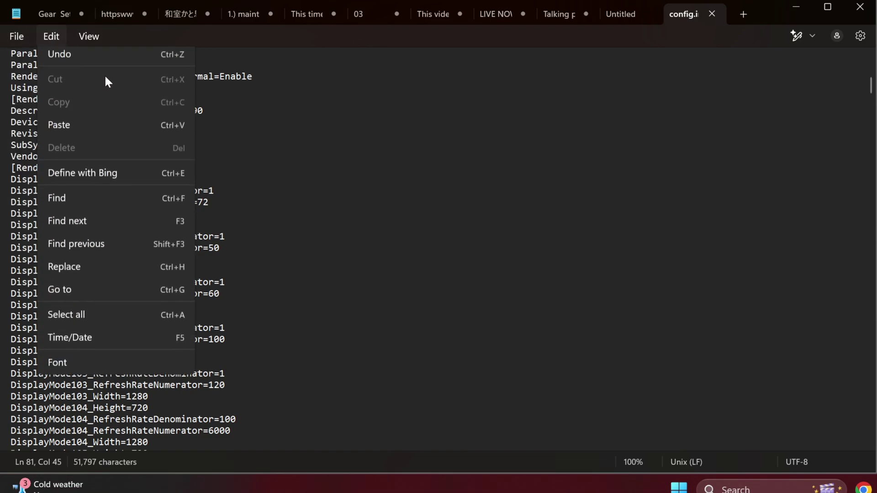
click(27, 131)
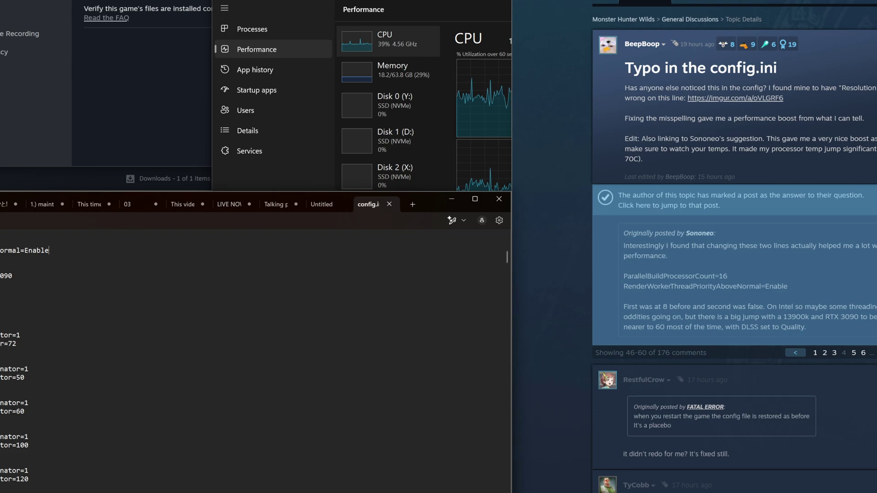
click(590, 423)
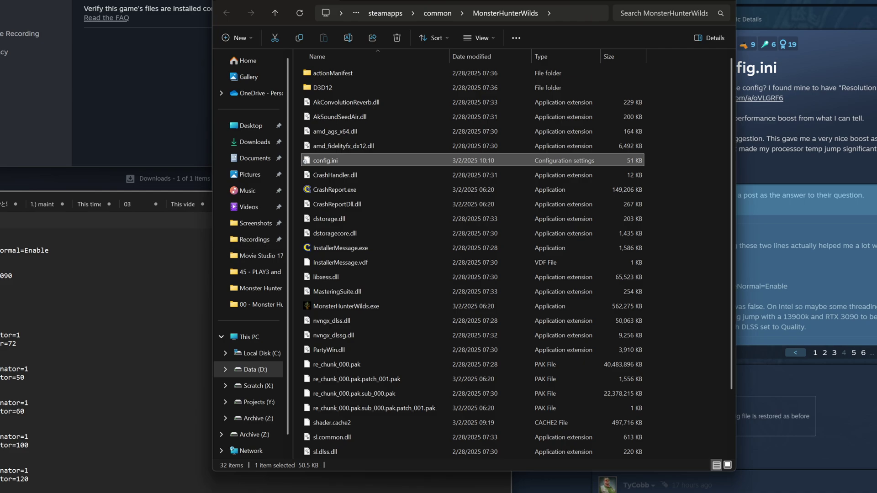
- Copy config.ini and paste it into the same folder as config - Copy.ini
right_click(322, 162)
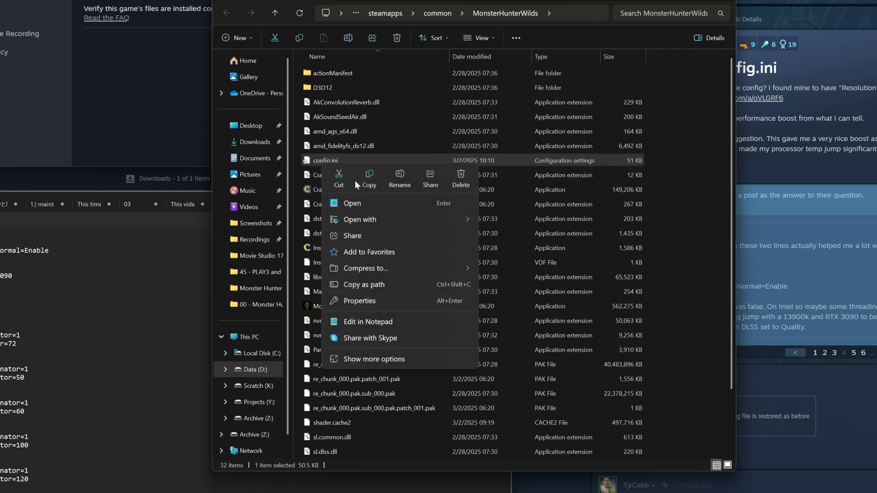
click(369, 178)
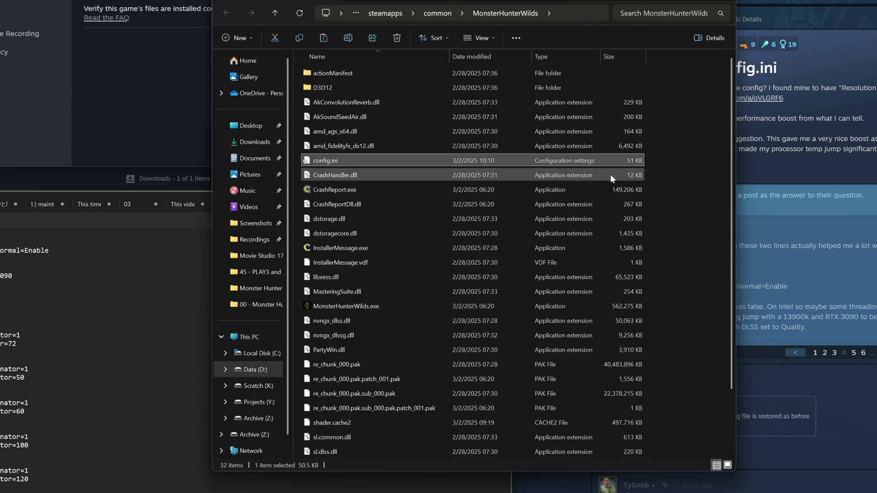
click(649, 160)
right_click(649, 161)
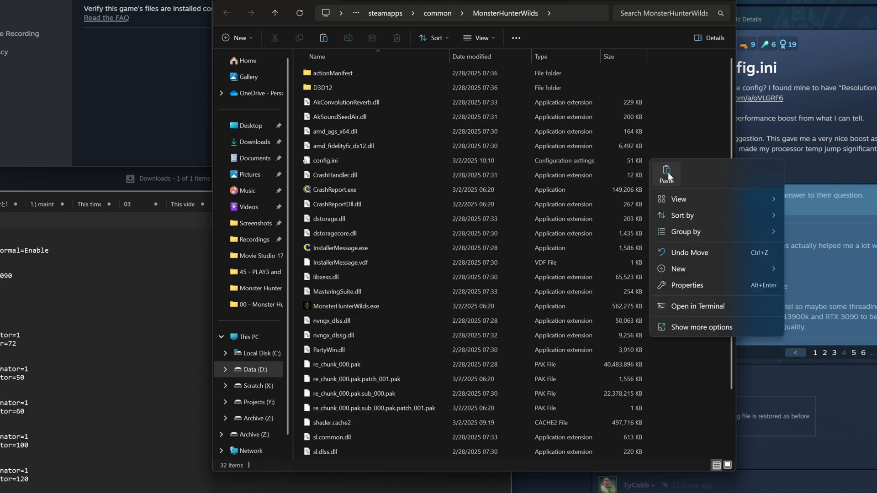
click(667, 173)
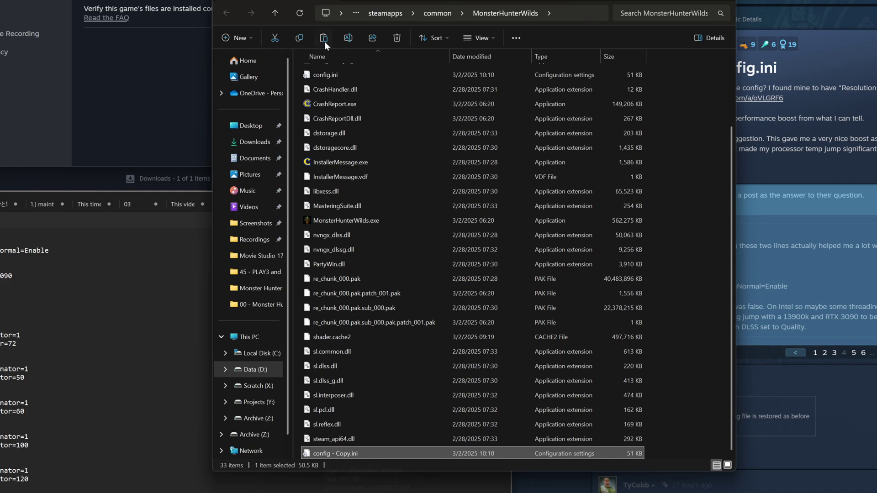
- Tick the Read-only attribute in config.ini's Properties so the game cannot overwrite it
right_click(321, 77)
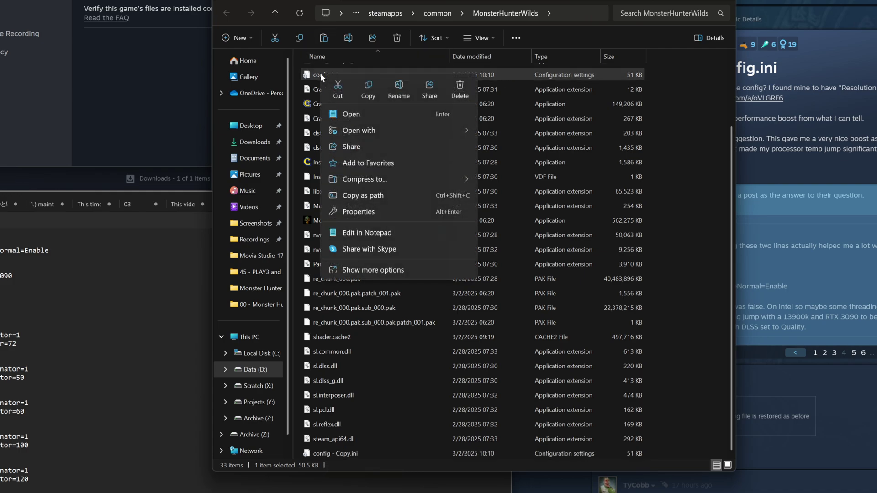
click(369, 210)
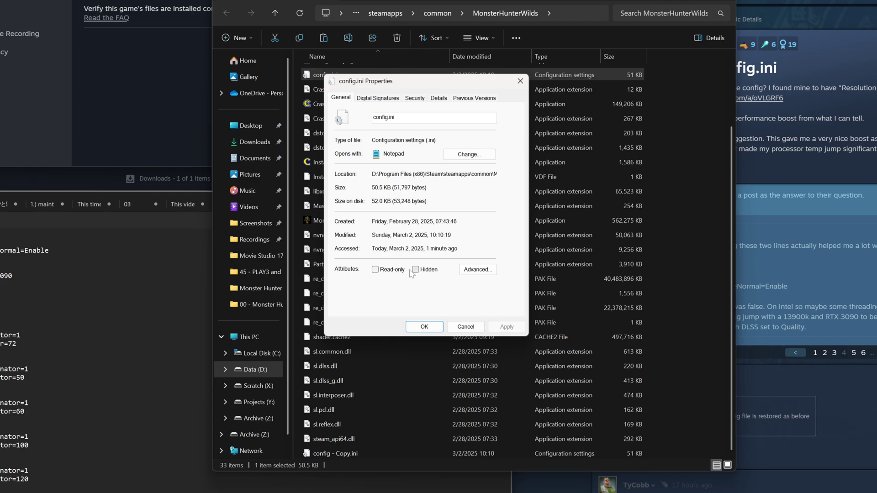
click(375, 271)
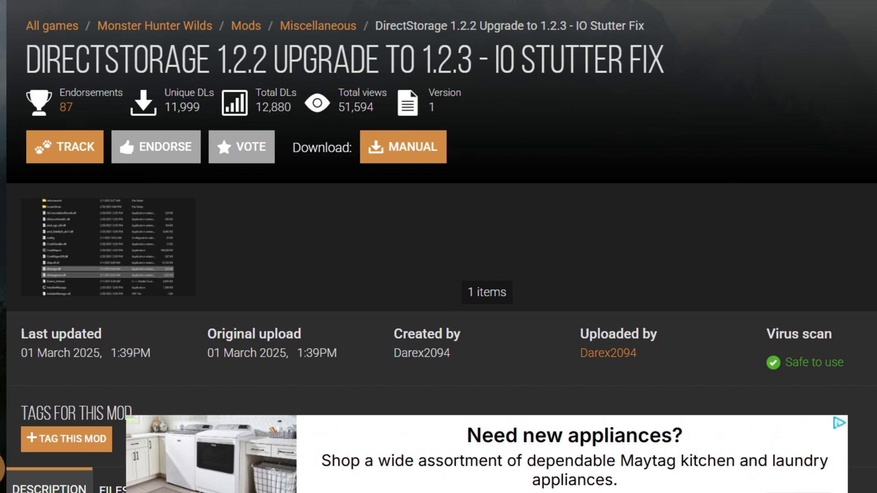
- Highlight the mod uploader's name and the 'IO STUTTER FIX' part of the mod title
drag(640, 355, 581, 335)
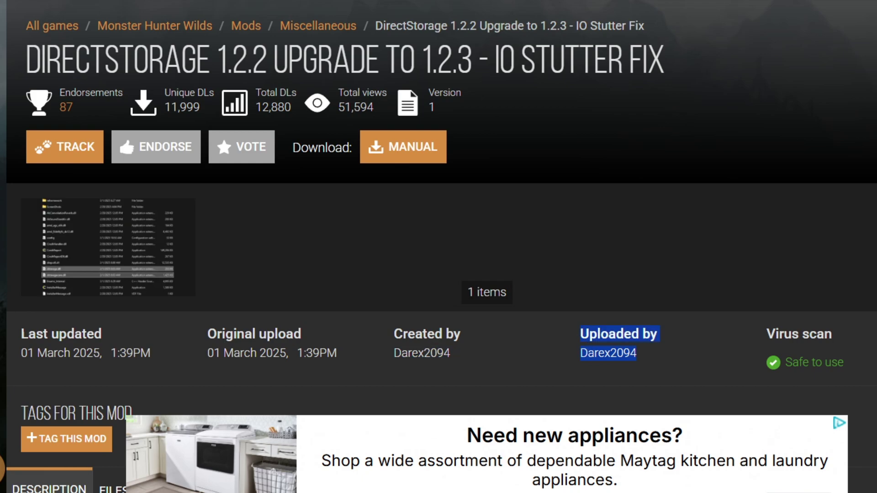
click(642, 359)
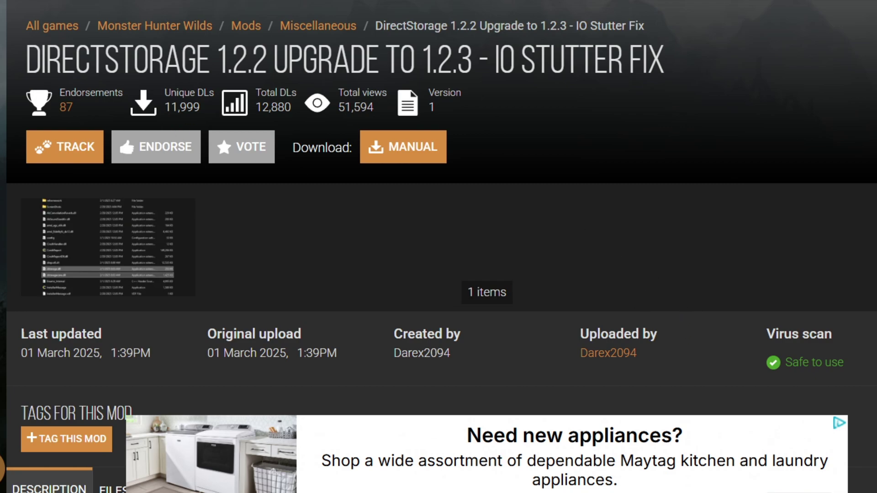
drag(26, 59, 665, 59)
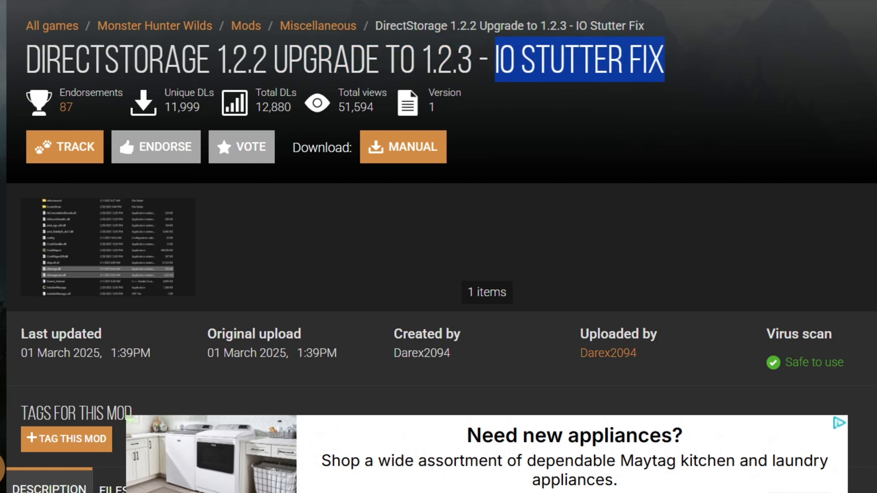
click(684, 64)
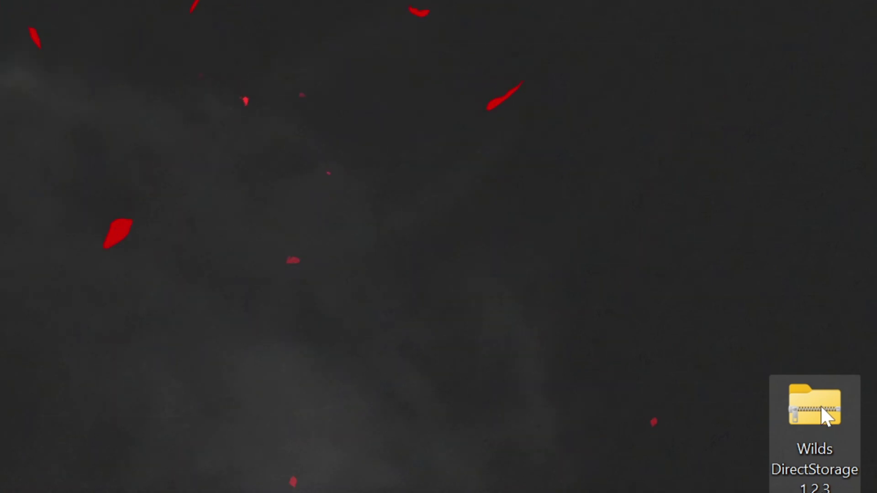
- Open the downloaded DirectStorage zip and select dstoragecore.dll inside it
drag(822, 414, 818, 352)
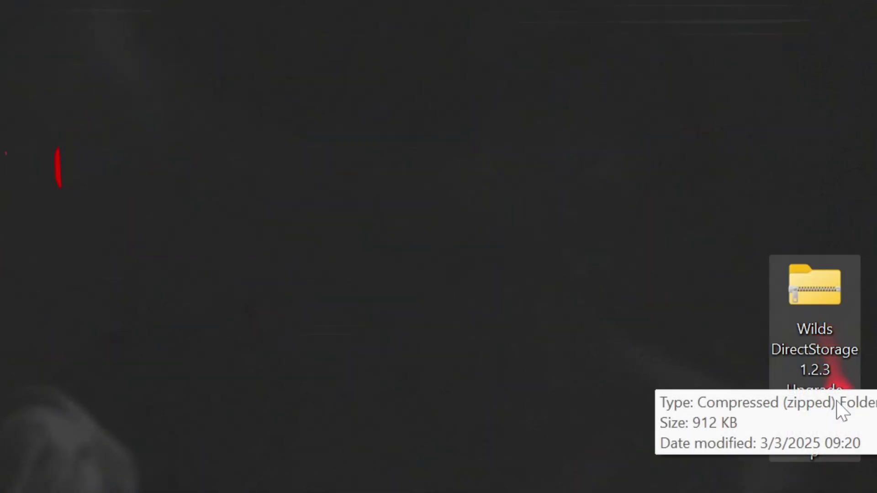
double_click(790, 453)
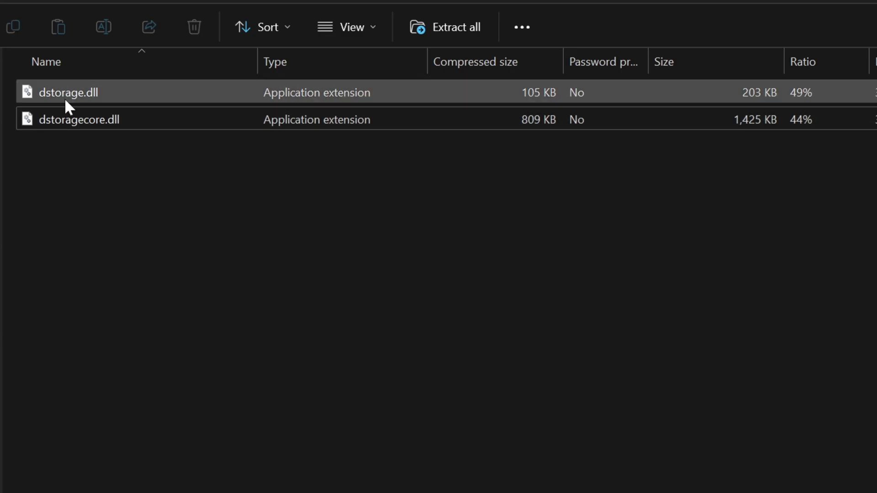
click(90, 126)
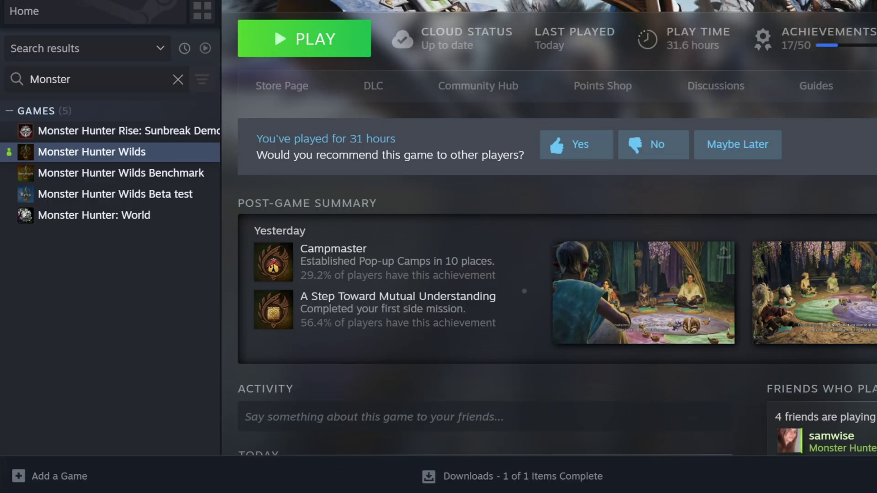
- Bring up Monster Hunter Wilds' Steam properties at the Installed Files page
right_click(102, 154)
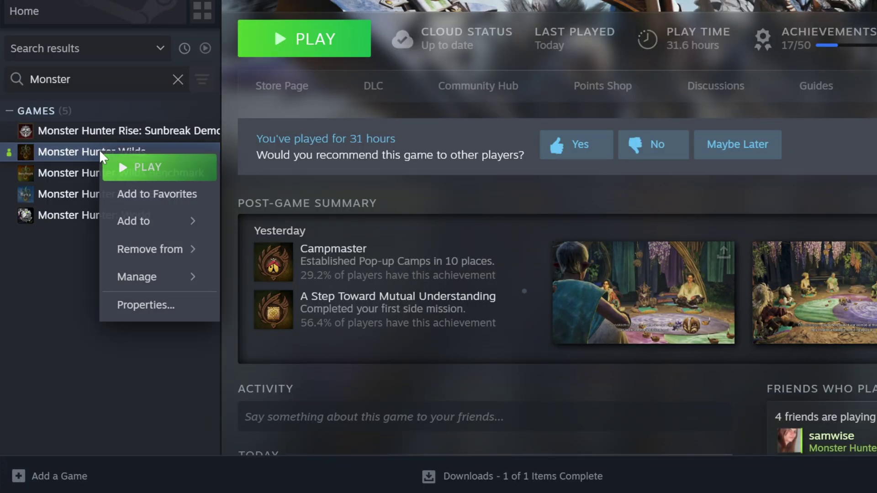
click(174, 312)
click(300, 126)
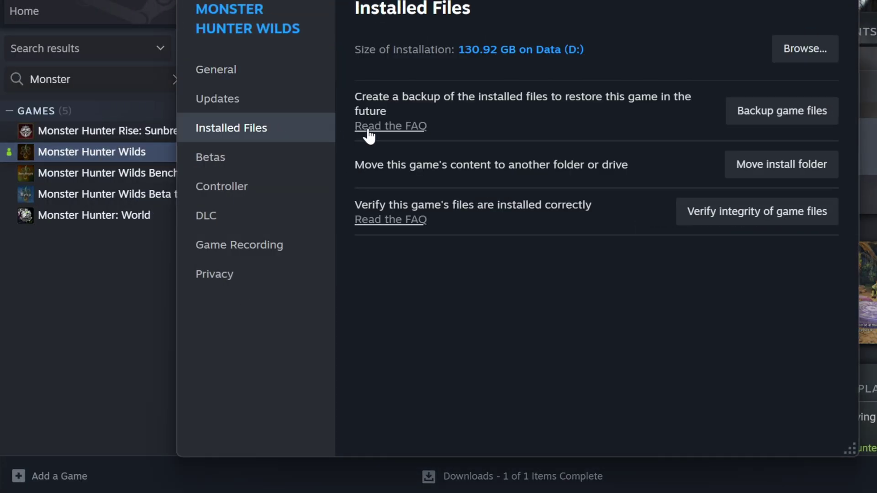
- Browse to the game's install folder and locate its current dstorage.dll and dstoragecore.dll
click(798, 54)
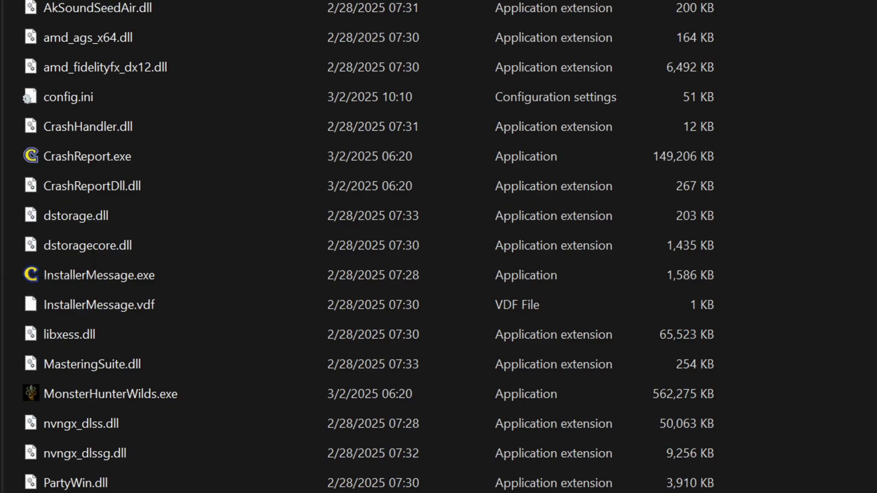
click(91, 222)
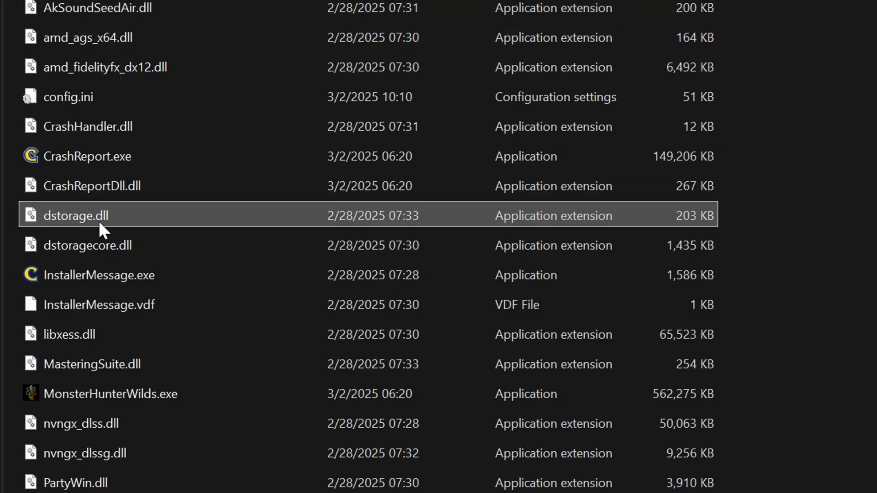
click(103, 251)
click(76, 209)
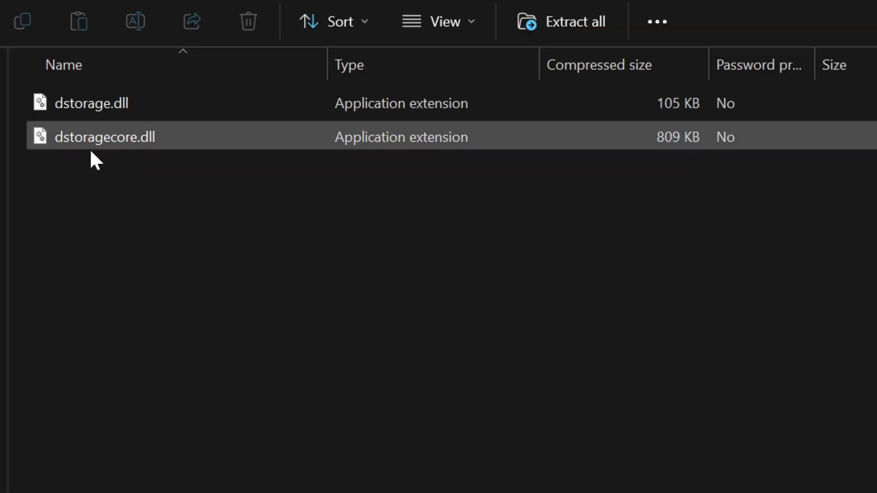
- Copy both DLLs from the zip into the game folder, replacing the existing files
key(ctrl+a)
right_click(80, 104)
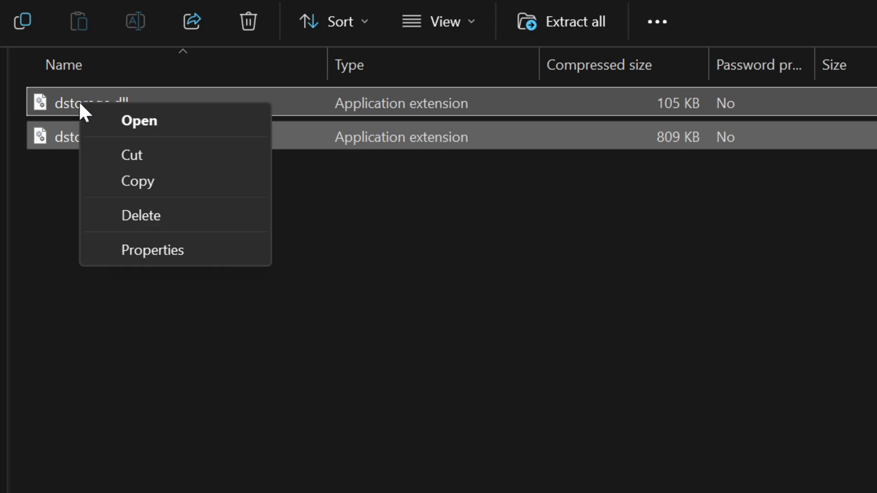
click(140, 183)
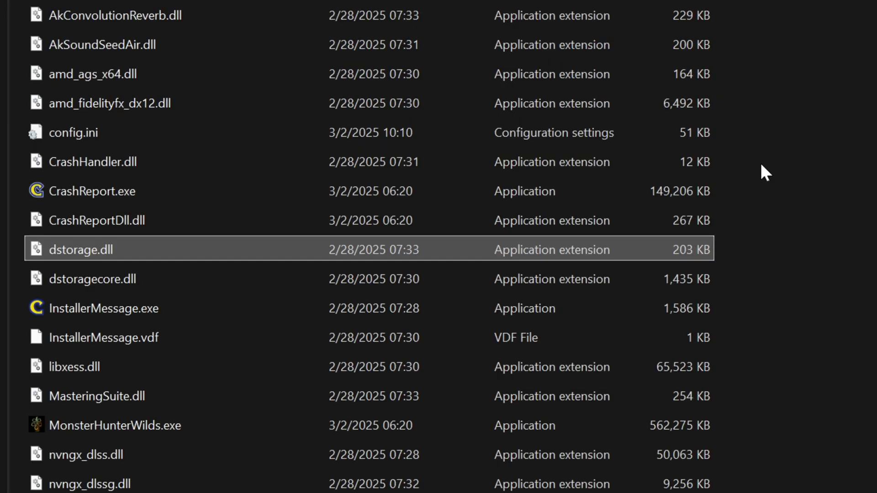
right_click(760, 161)
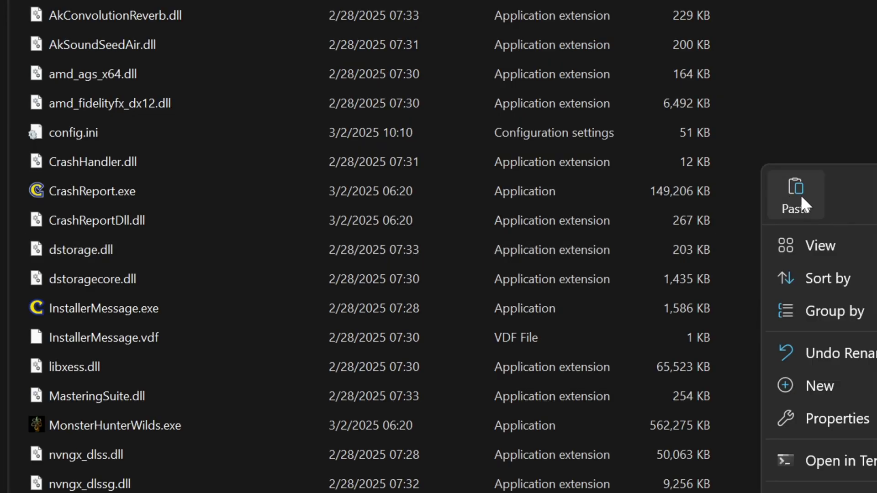
click(802, 197)
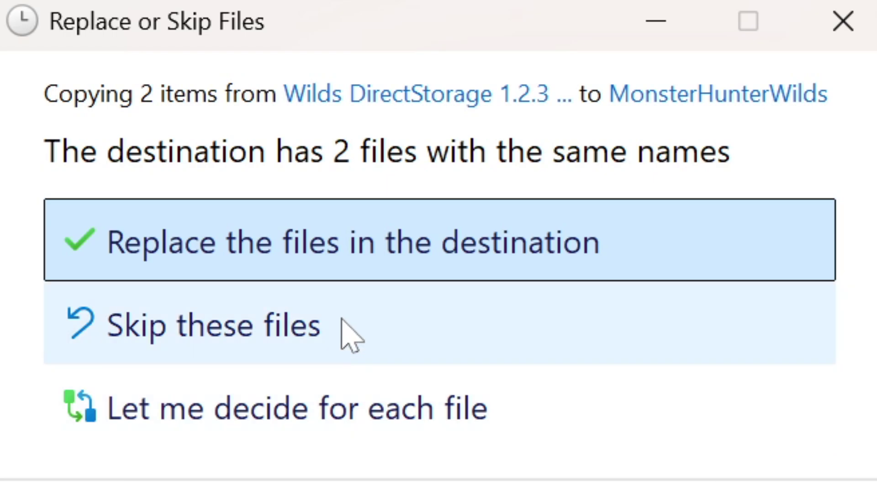
click(320, 247)
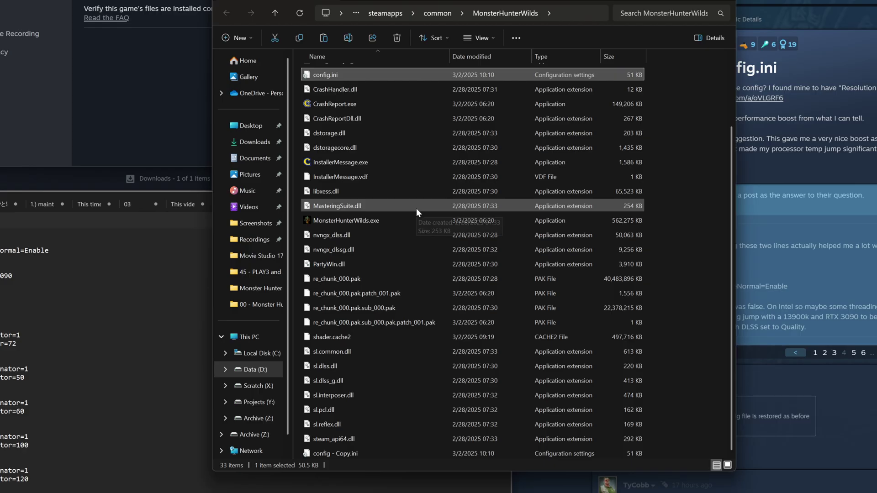
click(358, 77)
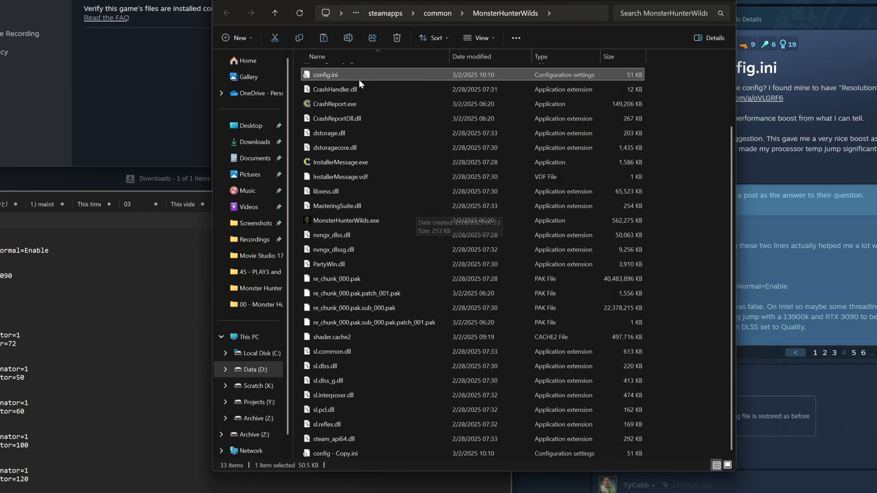